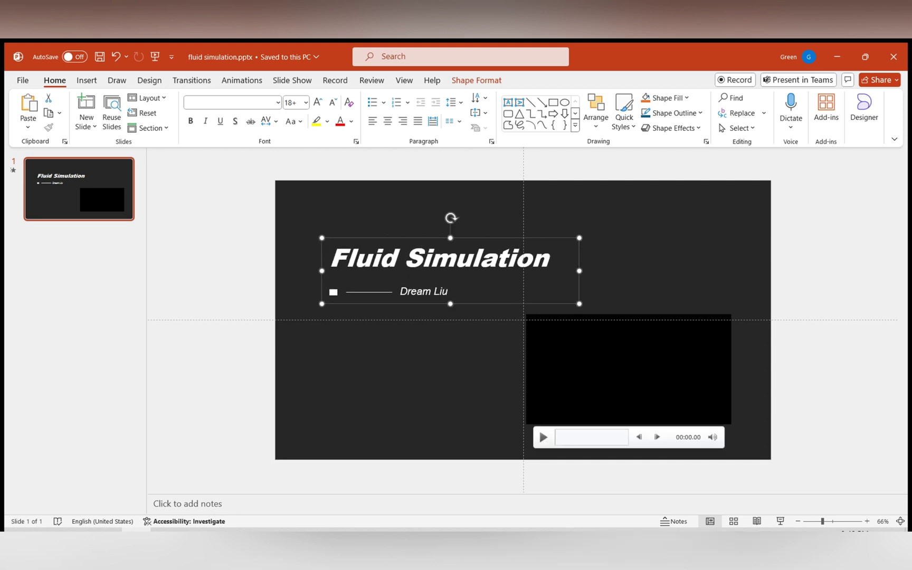
Nudge the black video box slightly down and right, below the Fluid Simulation title.
{"action": "left_click", "coordinate": [628, 370]}
{"action": "left_click_drag", "start_coordinate": [629, 369], "coordinate": [643, 375]}
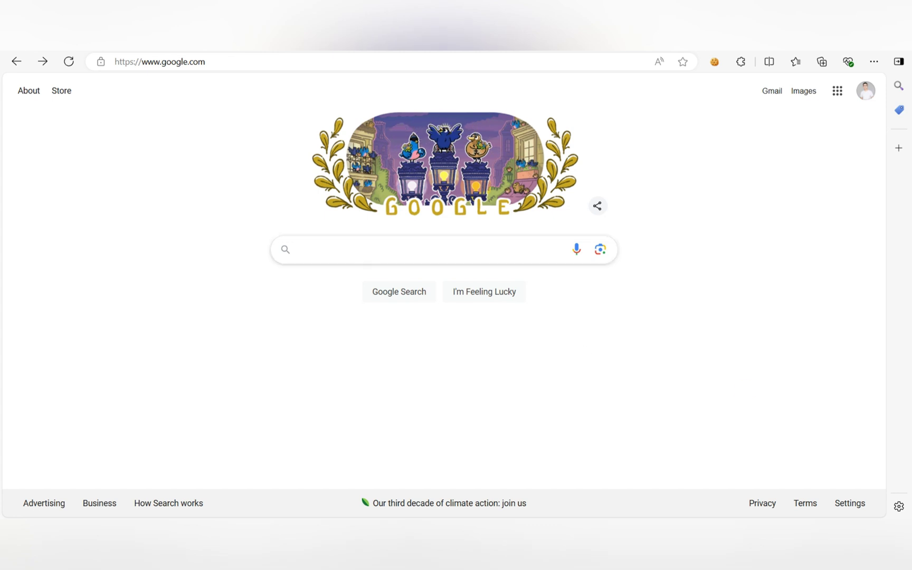
Search Google for 'fluid simulation'.
{"action": "left_click", "coordinate": [370, 250]}
{"action": "type", "text": "fluid "}
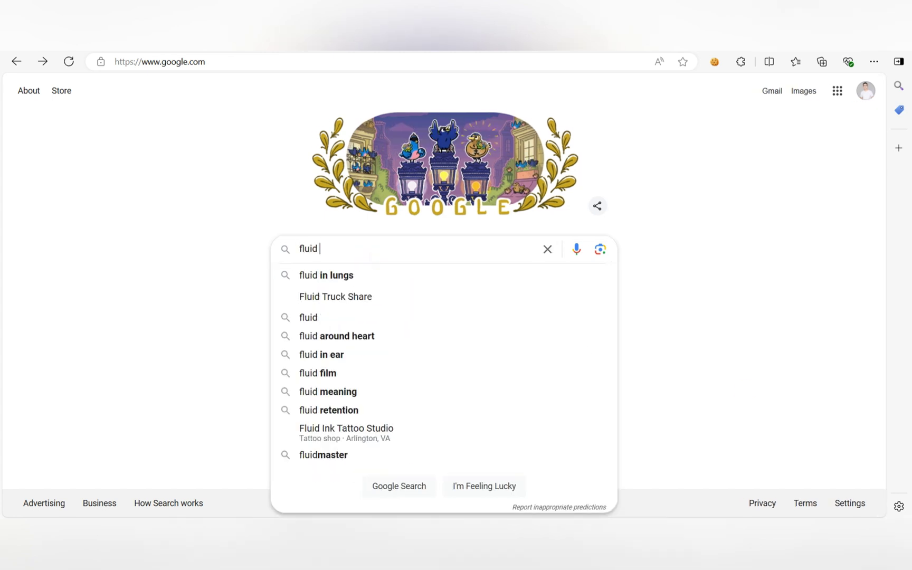
{"action": "type", "text": "simulation"}
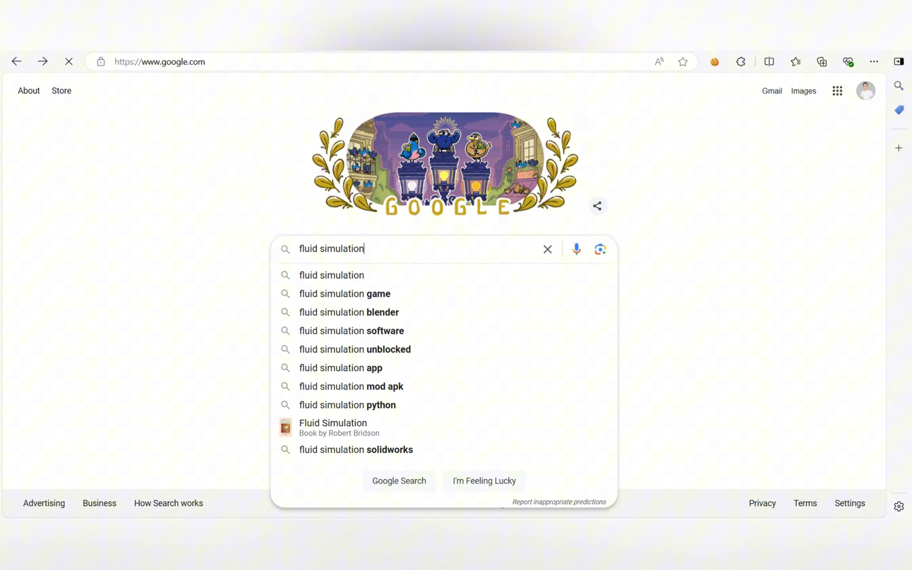
{"action": "key", "text": "Return"}
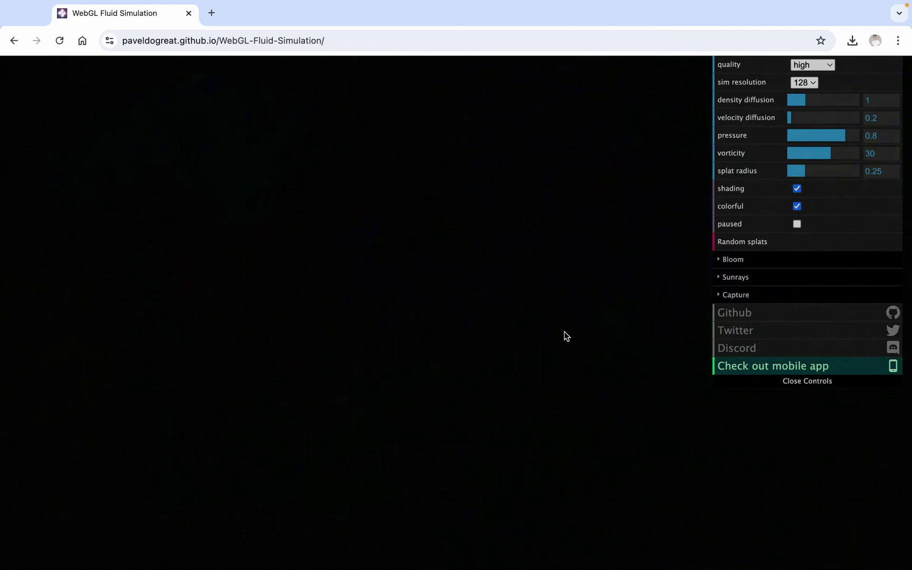
Stir green, yellow and pink fluid streaks across the black simulation canvas.
{"action": "left_click_drag", "start_coordinate": [231, 399], "coordinate": [754, 57]}
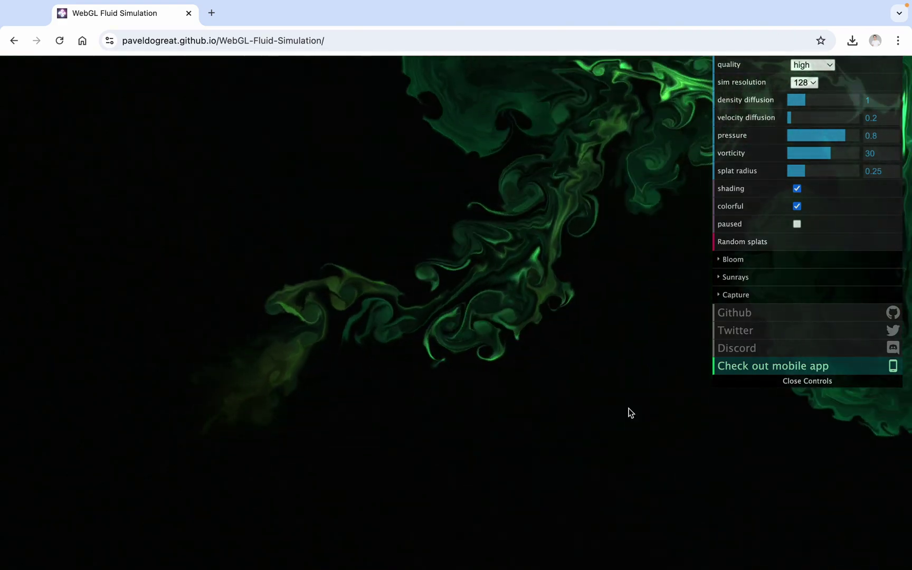
{"action": "left_click_drag", "start_coordinate": [623, 416], "coordinate": [20, 204]}
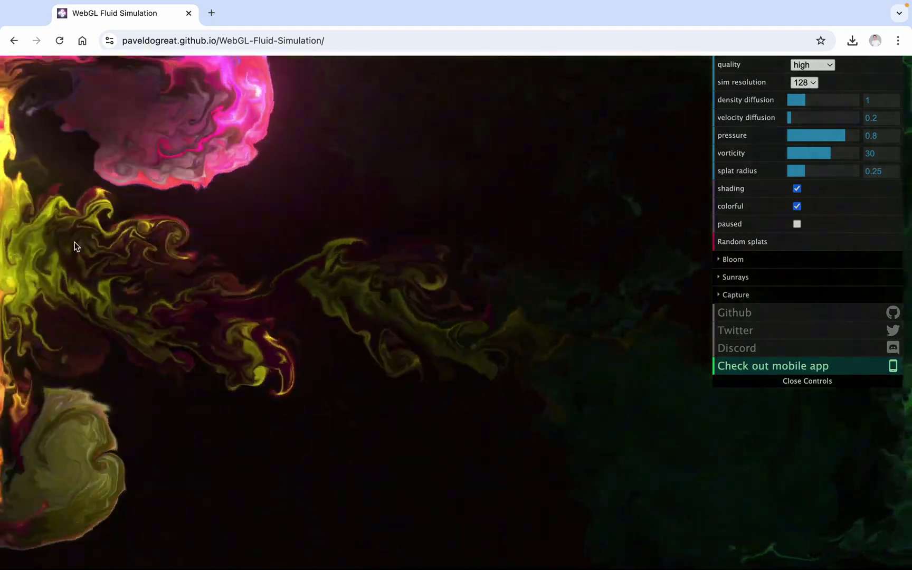
{"action": "mouse_move", "coordinate": [159, 407]}
{"action": "left_mouse_down"}
{"action": "mouse_move", "coordinate": [232, 438]}
{"action": "mouse_move", "coordinate": [448, 255]}
{"action": "mouse_move", "coordinate": [406, 378]}
{"action": "left_mouse_up"}
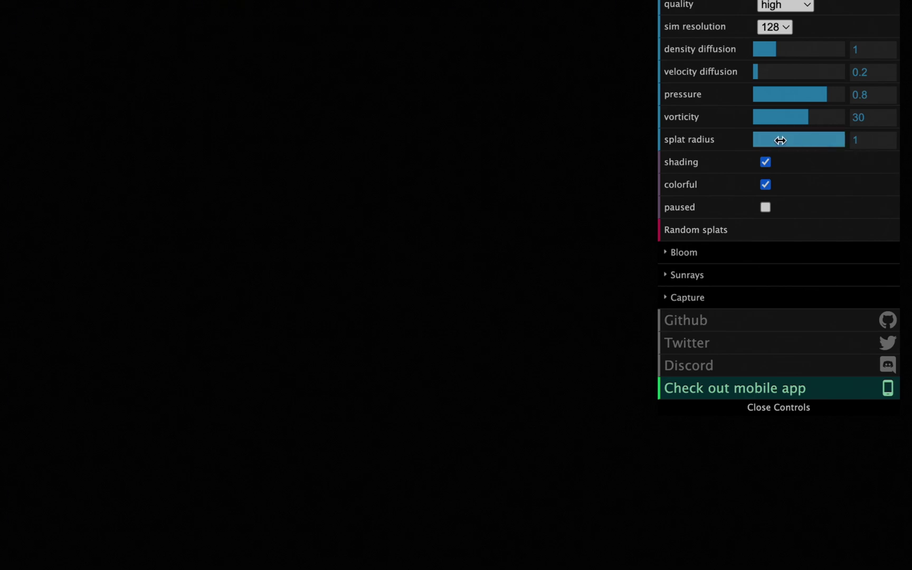
Try splat radius 0.07, then about 0.47, stirring splats on the canvas after each.
{"action": "left_click_drag", "start_coordinate": [752, 140], "coordinate": [759, 142]}
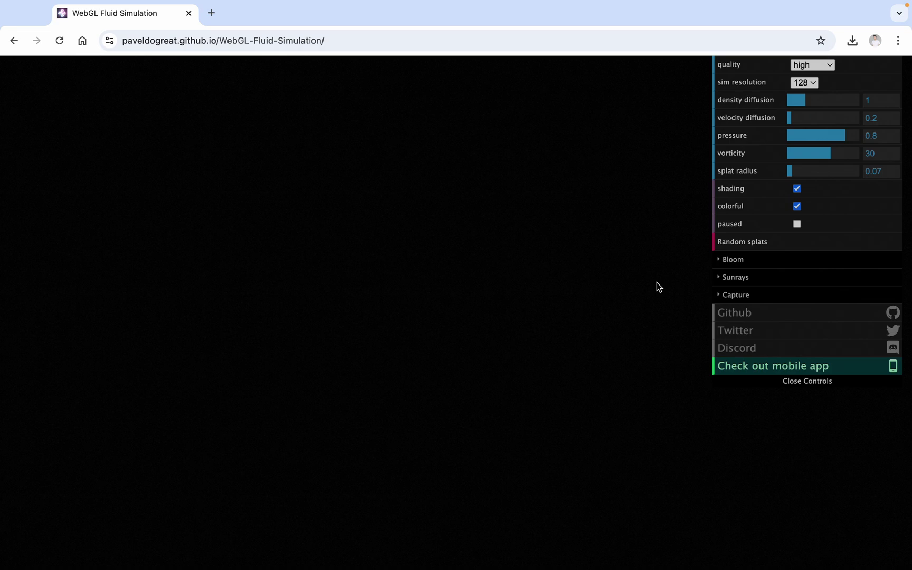
{"action": "mouse_move", "coordinate": [656, 283]}
{"action": "left_mouse_down"}
{"action": "mouse_move", "coordinate": [484, 291]}
{"action": "mouse_move", "coordinate": [389, 310]}
{"action": "left_mouse_up"}
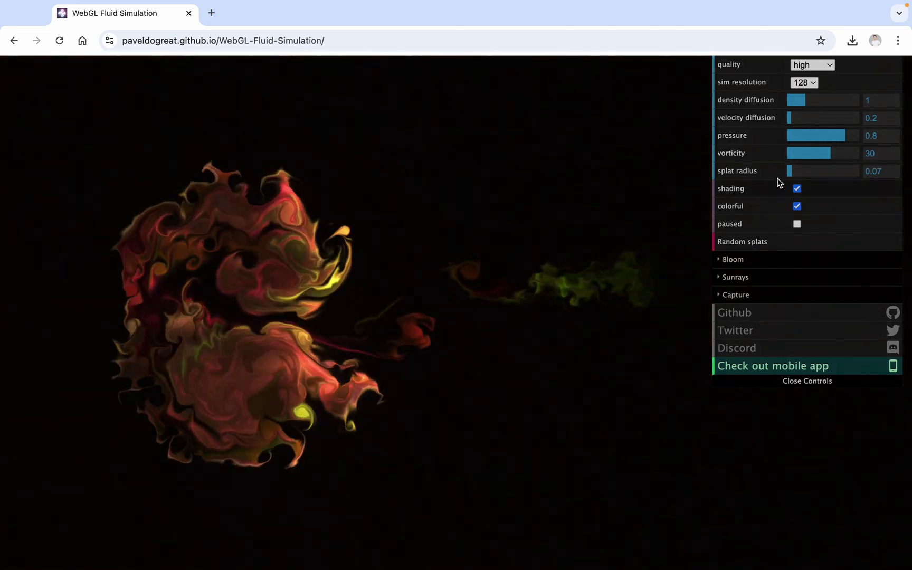
{"action": "left_click_drag", "start_coordinate": [792, 171], "coordinate": [821, 171]}
{"action": "left_click_drag", "start_coordinate": [691, 293], "coordinate": [354, 324]}
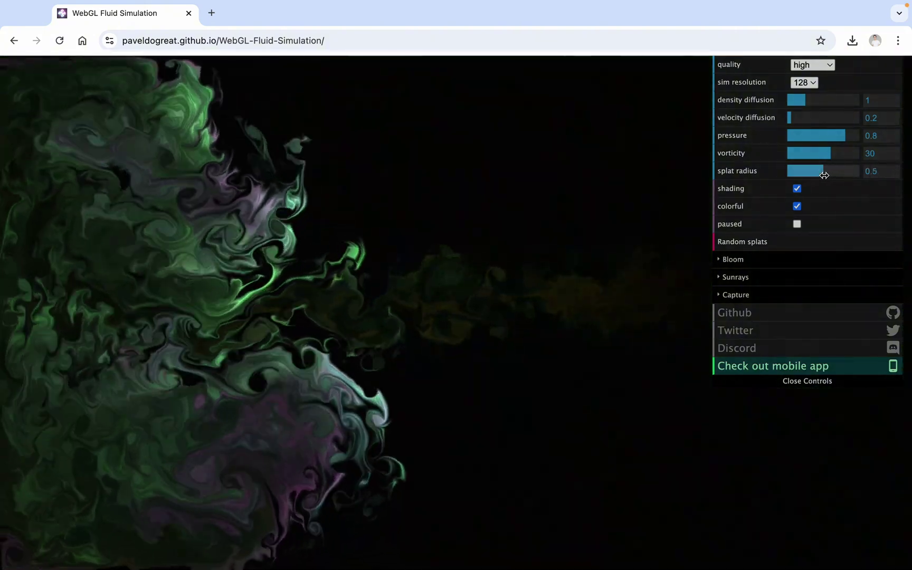
Raise the splat radius to 1 and stir large bursts, adding random splats with Space.
{"action": "left_click_drag", "start_coordinate": [821, 171], "coordinate": [866, 171]}
{"action": "left_click", "coordinate": [236, 341]}
{"action": "left_click_drag", "start_coordinate": [239, 336], "coordinate": [450, 250]}
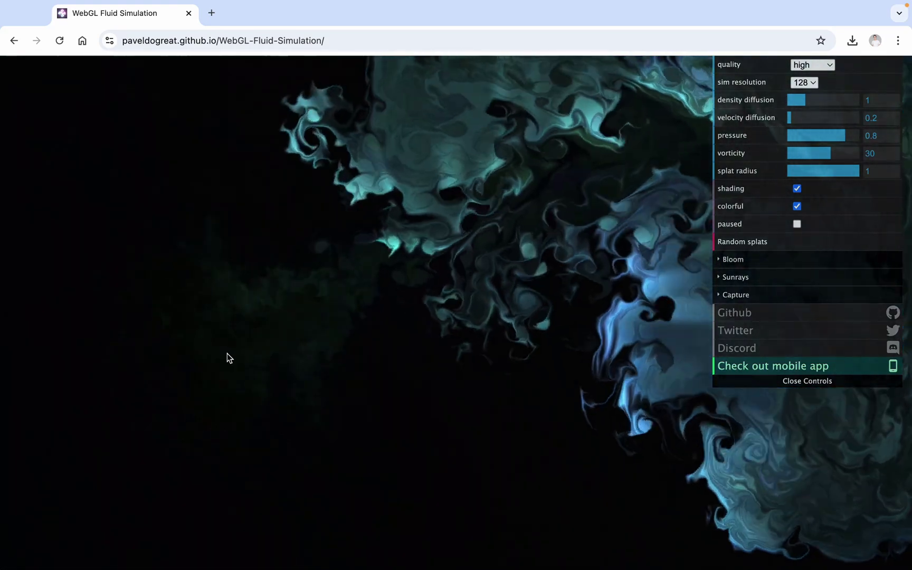
{"action": "left_click_drag", "start_coordinate": [226, 356], "coordinate": [748, 429]}
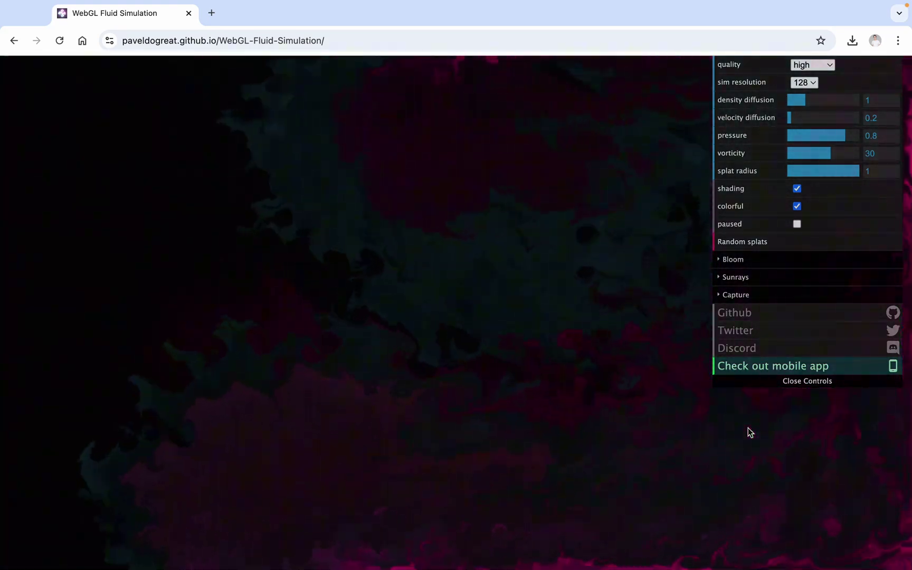
{"action": "key", "text": "space"}
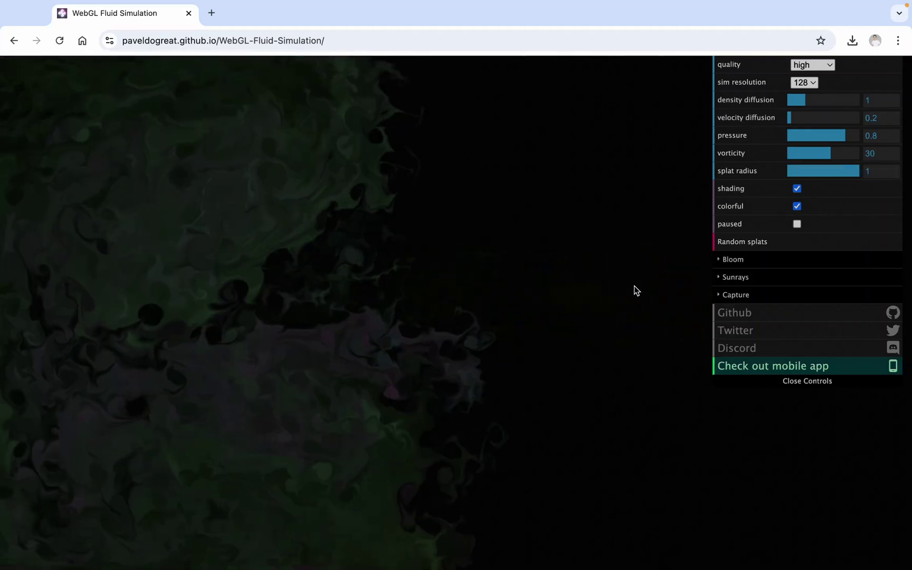
{"action": "mouse_move", "coordinate": [596, 280]}
{"action": "left_mouse_down"}
{"action": "mouse_move", "coordinate": [470, 297]}
{"action": "mouse_move", "coordinate": [68, 320]}
{"action": "left_mouse_up"}
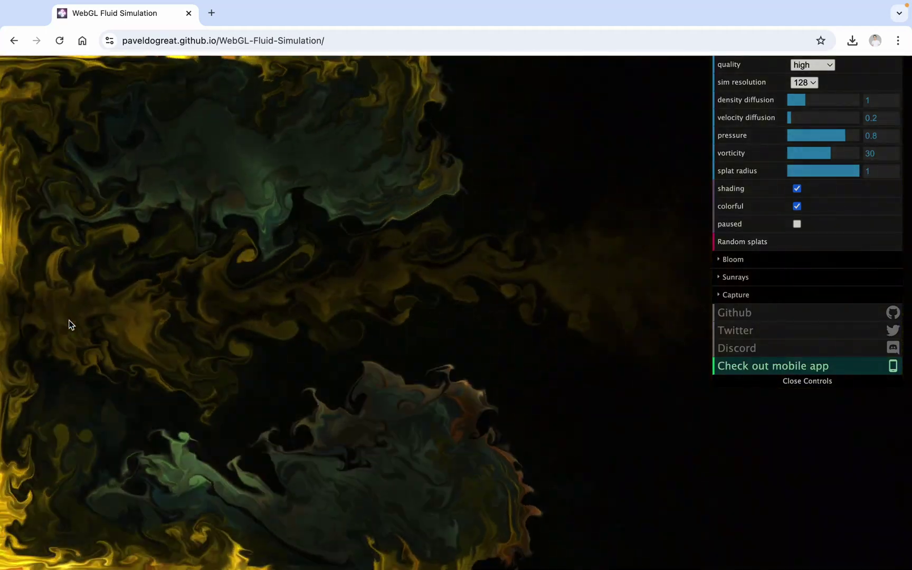
{"action": "key", "text": "space"}
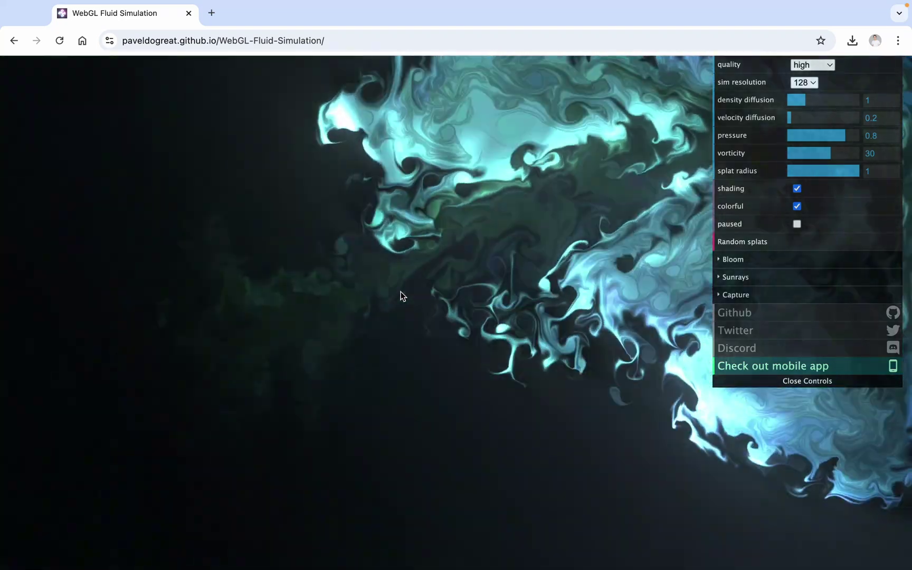
{"action": "left_click_drag", "start_coordinate": [254, 355], "coordinate": [613, 375]}
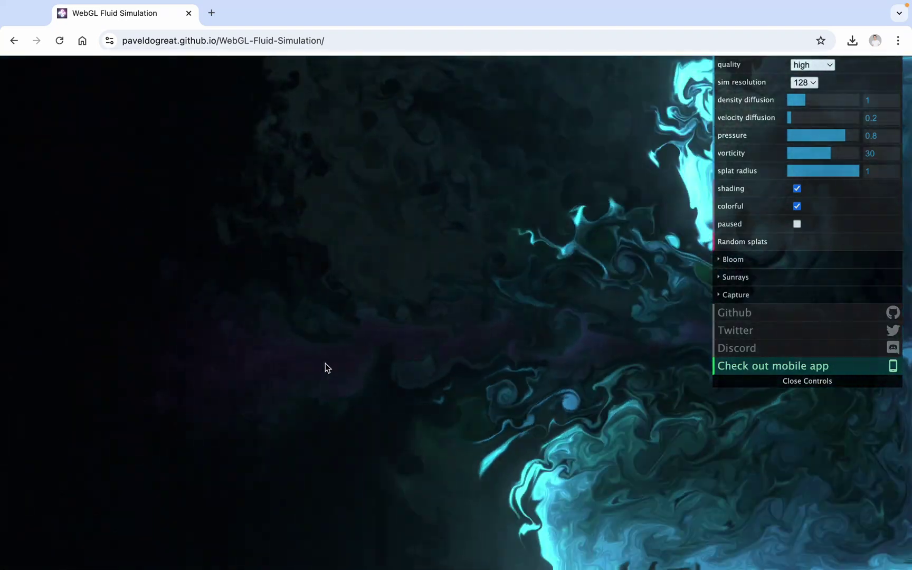
{"action": "left_click_drag", "start_coordinate": [279, 363], "coordinate": [749, 428]}
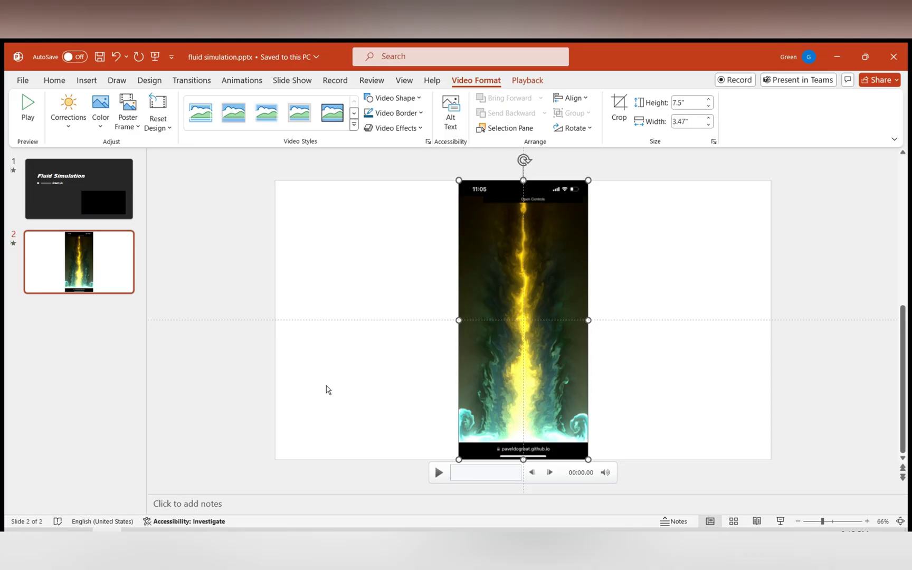
Rotate the slide 2 phone video so it lies horizontally.
{"action": "left_click", "coordinate": [327, 389]}
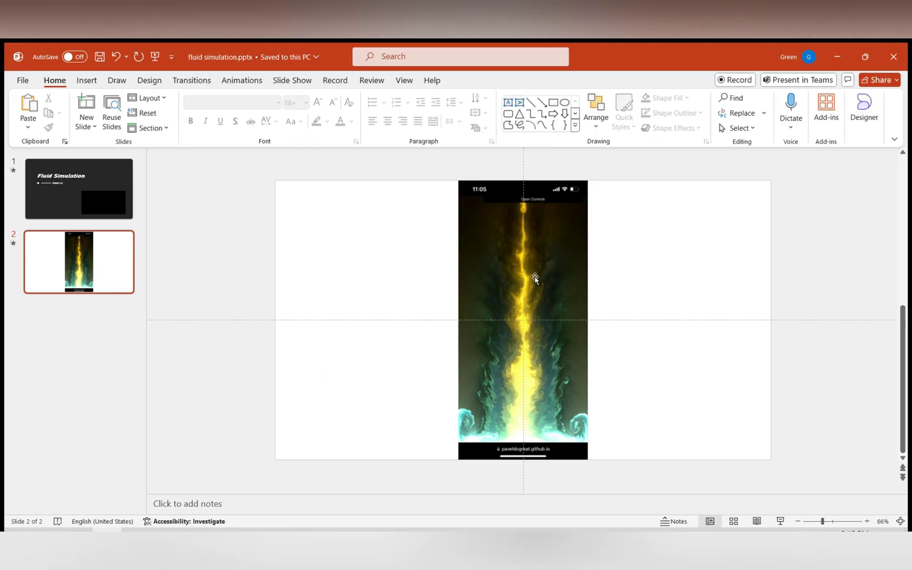
{"action": "double_click", "coordinate": [534, 272]}
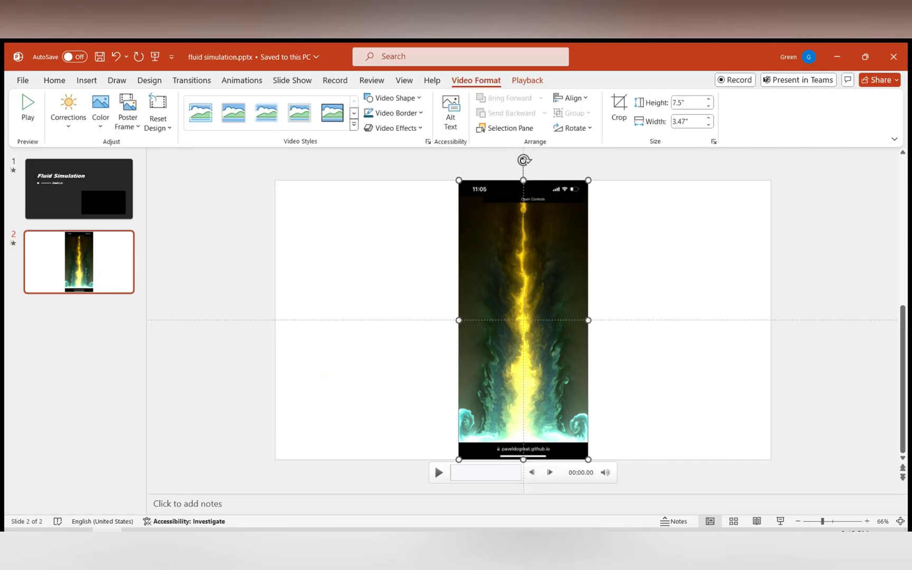
{"action": "left_click_drag", "start_coordinate": [640, 328], "coordinate": [637, 320]}
Crop the video's left and right edges to remove the phone-screen borders.
{"action": "left_click", "coordinate": [613, 123]}
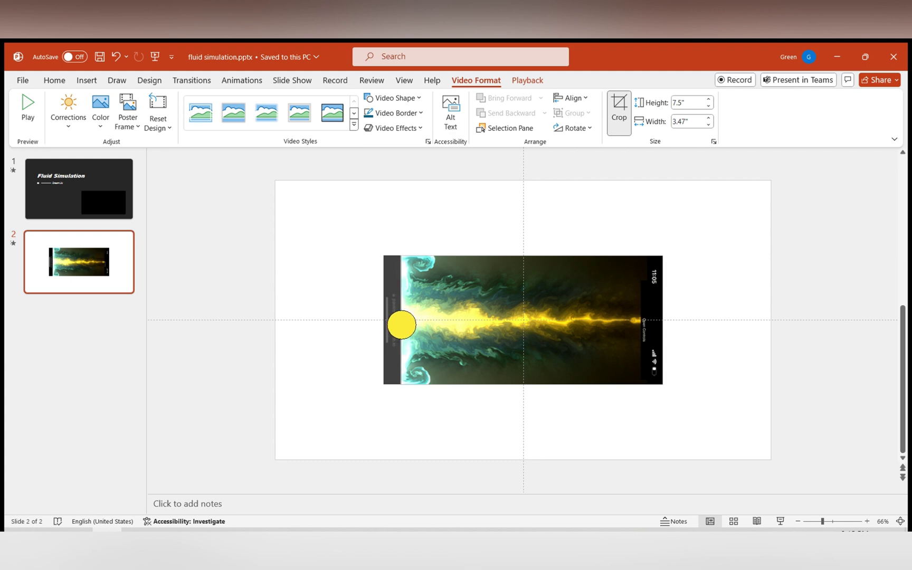
{"action": "left_click_drag", "start_coordinate": [401, 324], "coordinate": [401, 325]}
{"action": "left_click_drag", "start_coordinate": [662, 320], "coordinate": [639, 329]}
{"action": "key", "text": "Escape"}
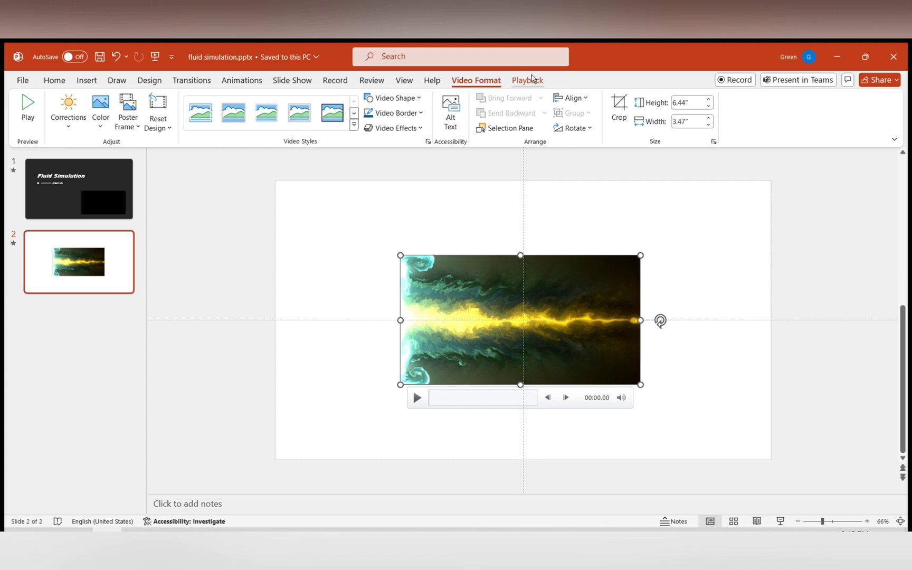
Trim the video to 00:52.212–00:57.260 and enlarge it to fill slide 2.
{"action": "left_click", "coordinate": [527, 80]}
{"action": "left_click", "coordinate": [140, 112]}
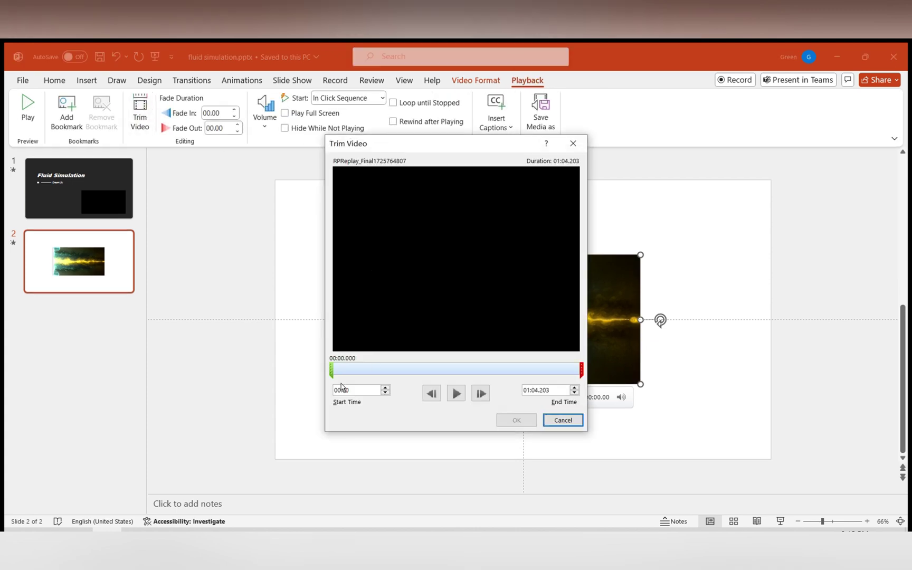
{"action": "left_click_drag", "start_coordinate": [334, 370], "coordinate": [534, 379]}
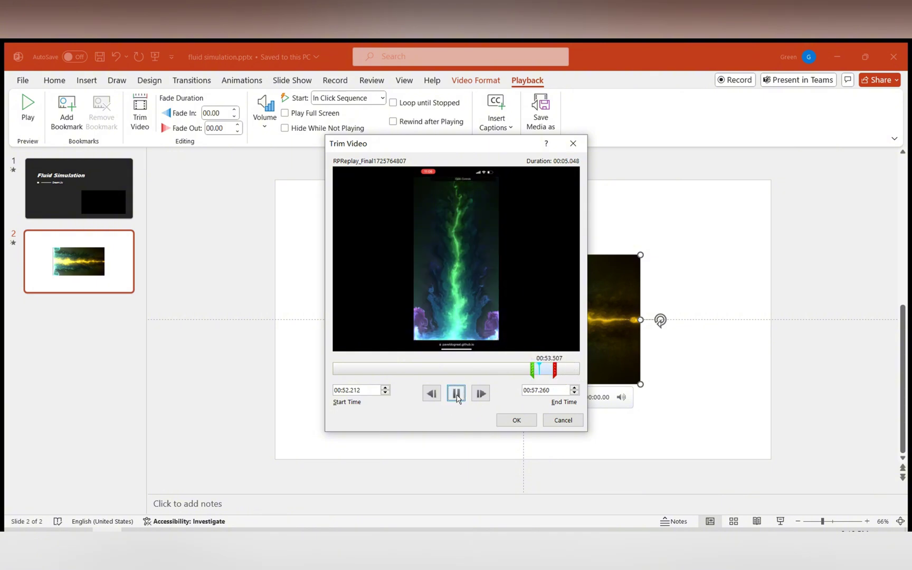
{"action": "left_click", "coordinate": [517, 420]}
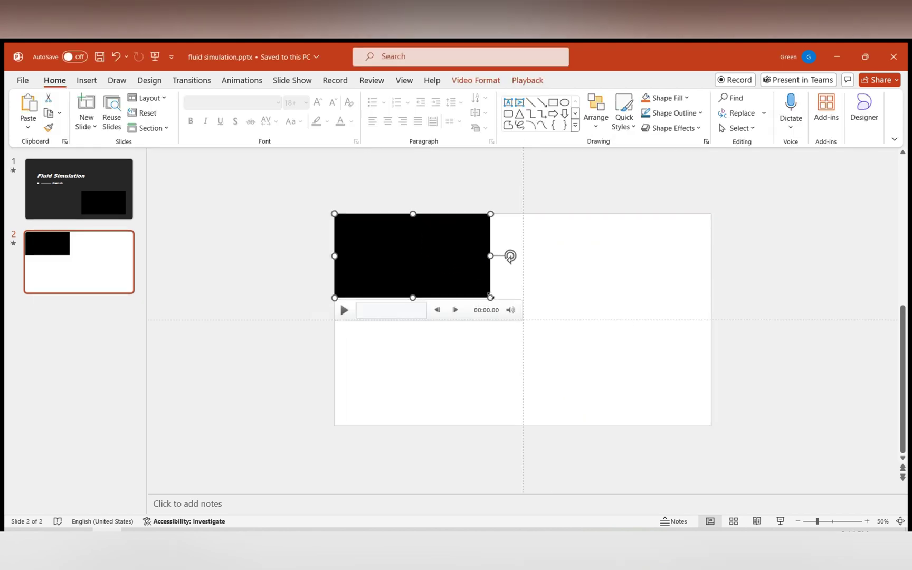
{"action": "left_click_drag", "start_coordinate": [491, 297], "coordinate": [734, 407]}
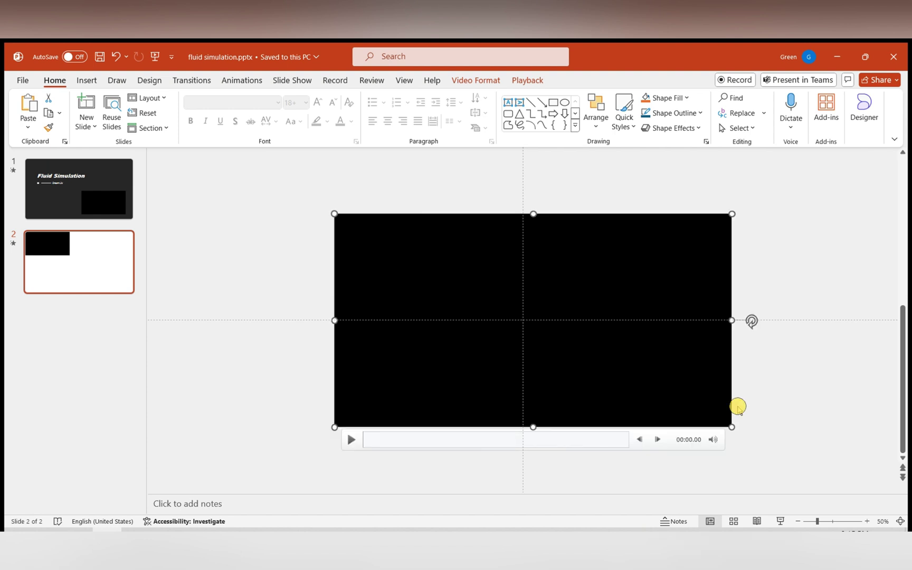
{"action": "left_click", "coordinate": [752, 320]}
Paste the Fluid Simulation title and give it a Fly In entrance from the right.
{"action": "key", "text": "ctrl+v"}
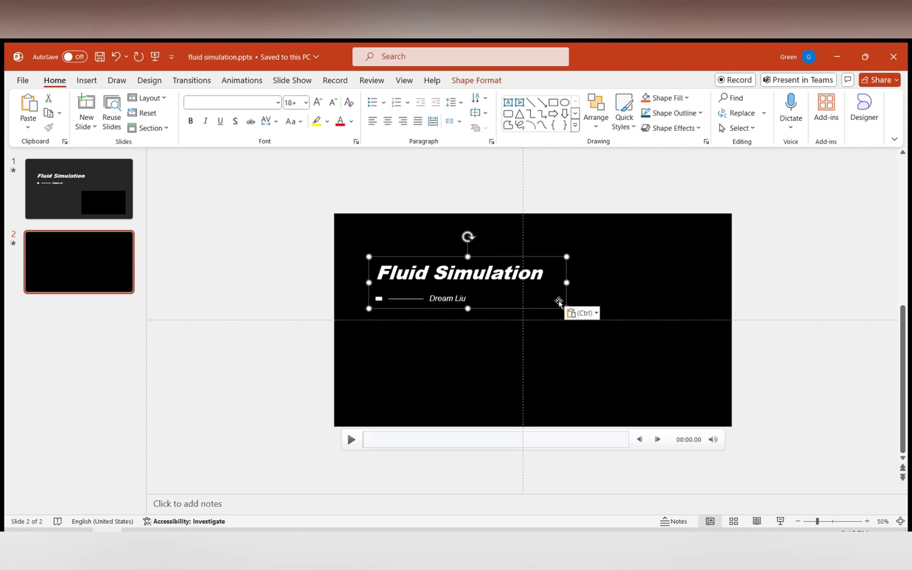
{"action": "left_click", "coordinate": [236, 83]}
{"action": "left_click", "coordinate": [230, 116]}
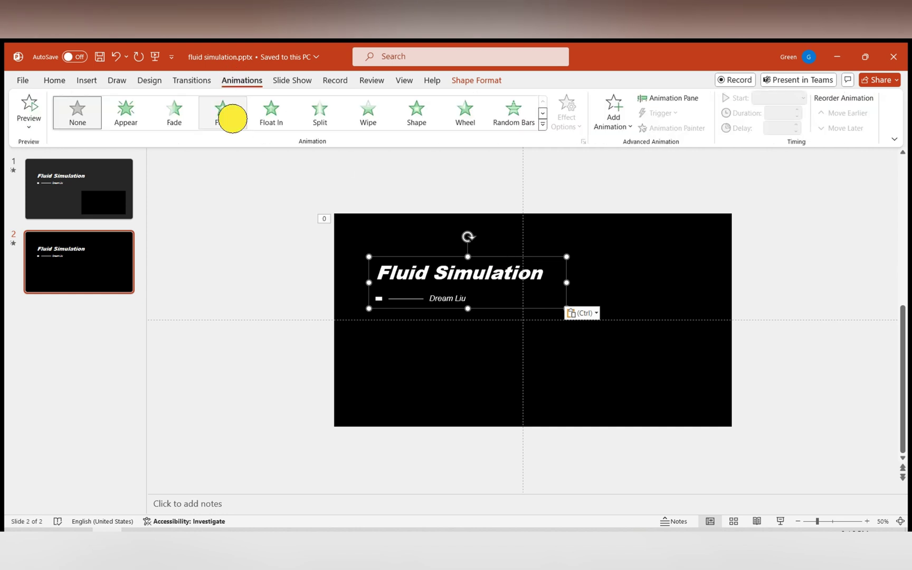
{"action": "left_click", "coordinate": [568, 126]}
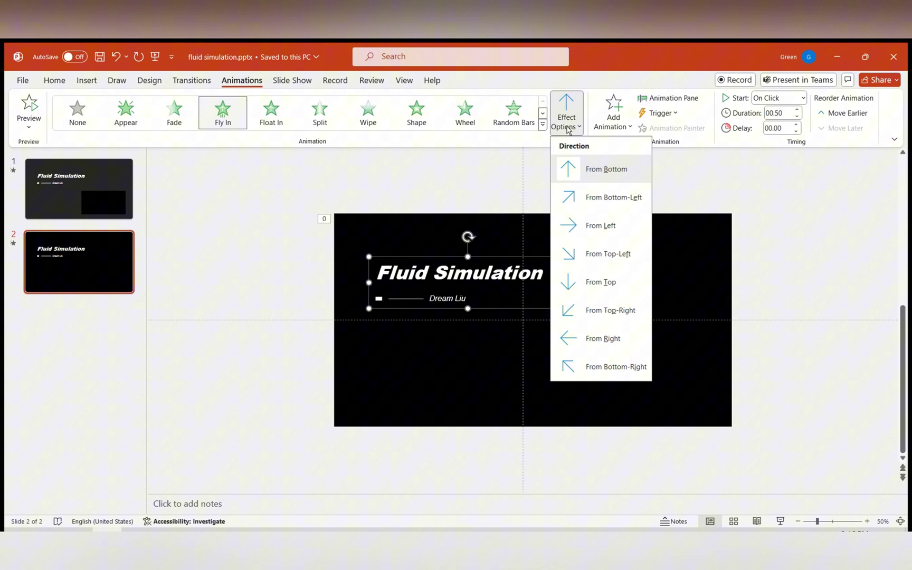
{"action": "left_click", "coordinate": [602, 344]}
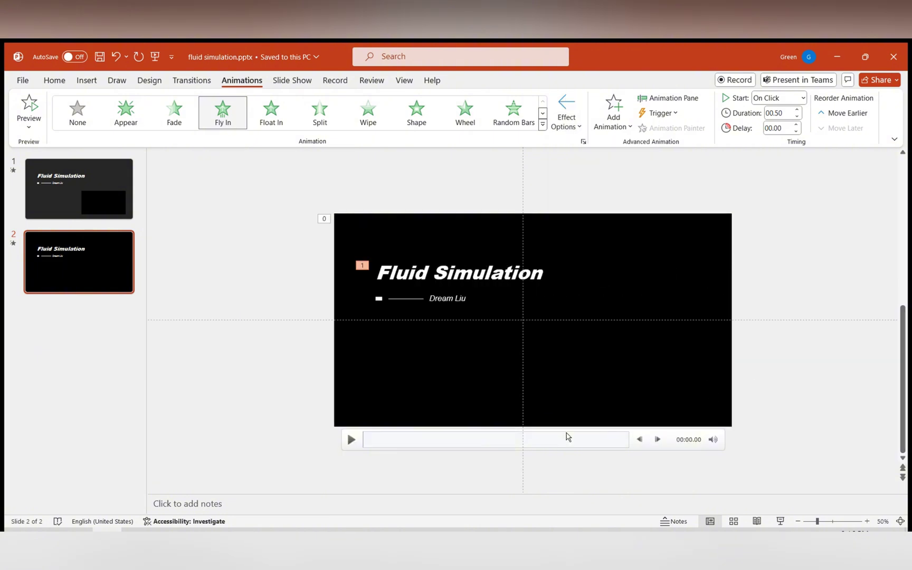
{"action": "left_click", "coordinate": [281, 409]}
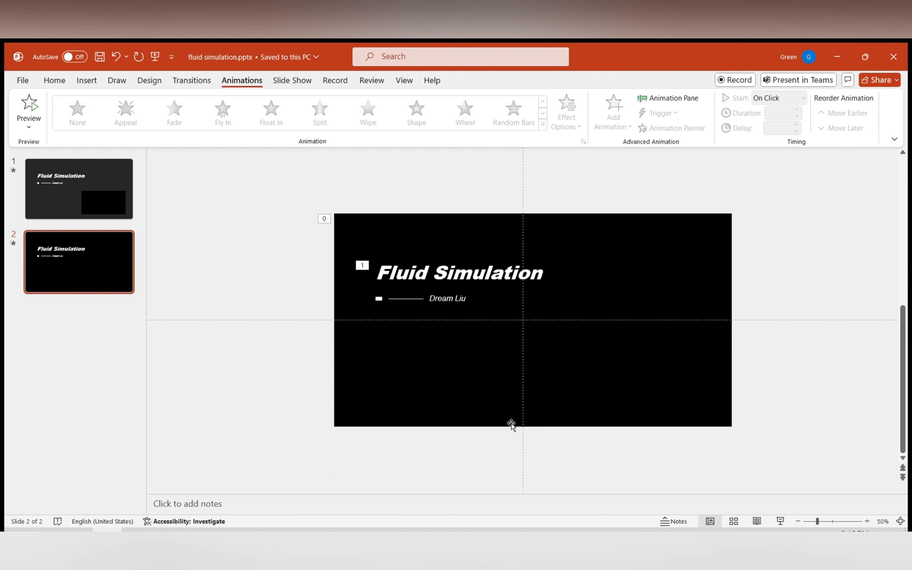
{"action": "left_click", "coordinate": [561, 241]}
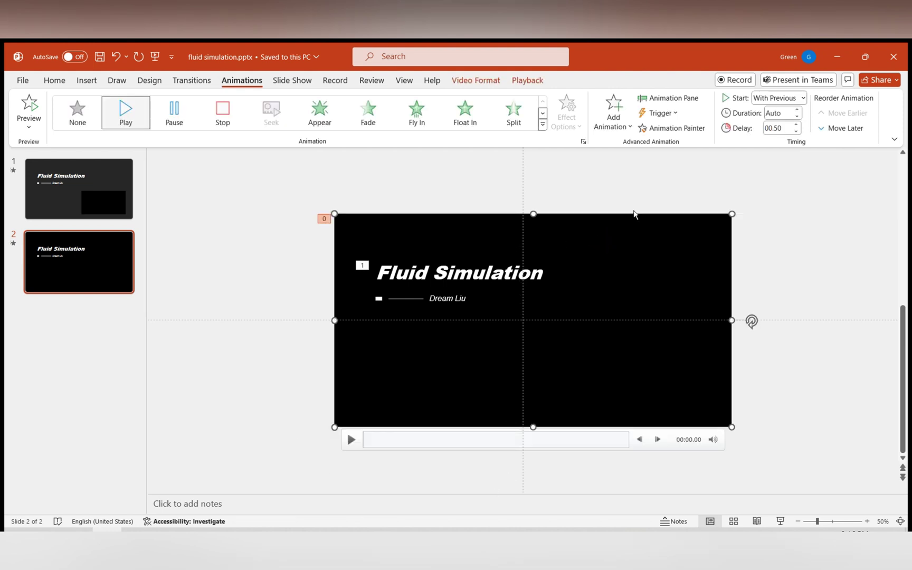
In the Animation Pane, set the title animation to start With Previous, lasting 0.70 seconds.
{"action": "left_click", "coordinate": [660, 99]}
{"action": "left_click", "coordinate": [830, 200]}
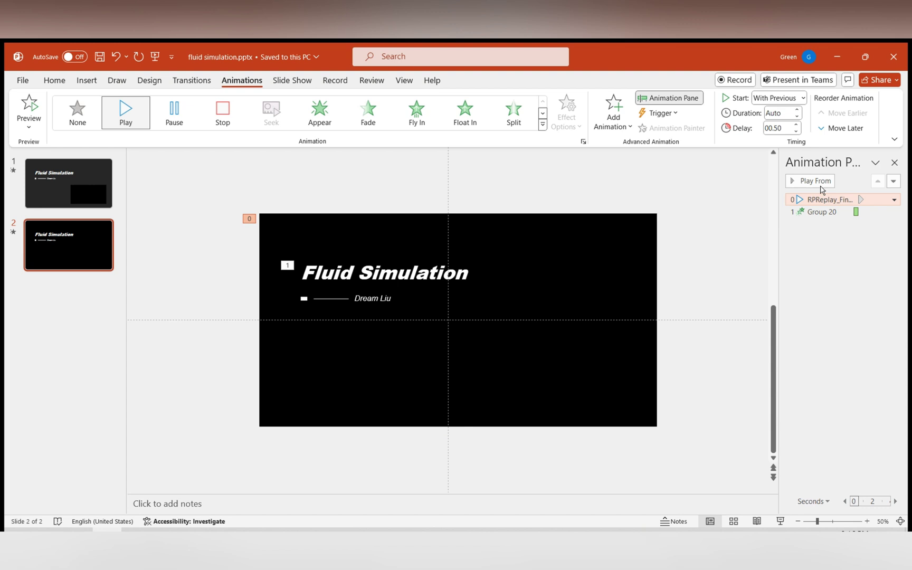
{"action": "left_click", "coordinate": [832, 213]}
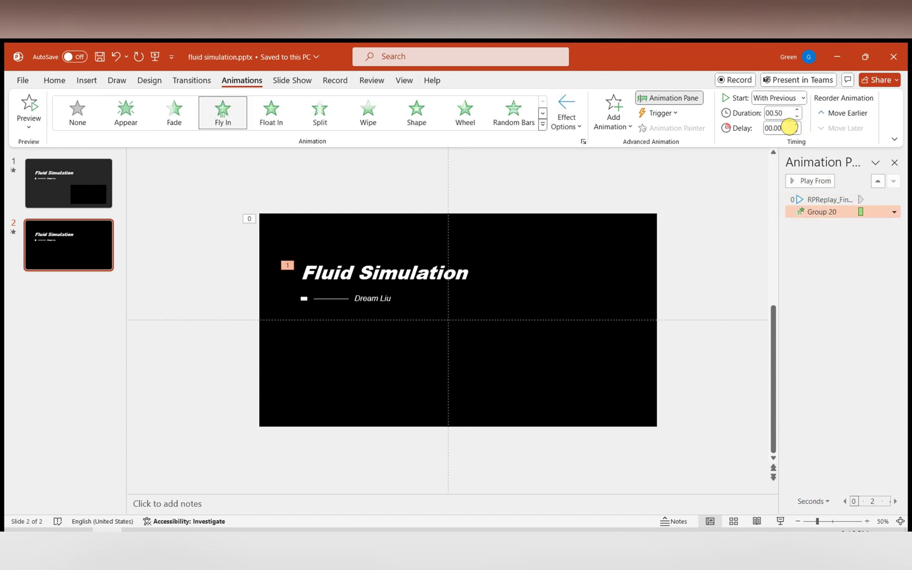
{"action": "left_click", "coordinate": [711, 278]}
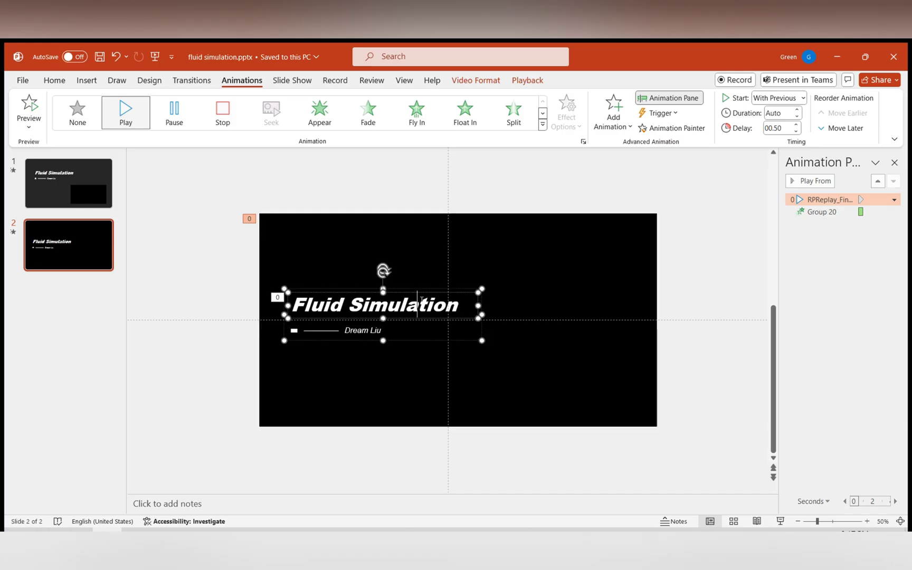
{"action": "left_click", "coordinate": [436, 288]}
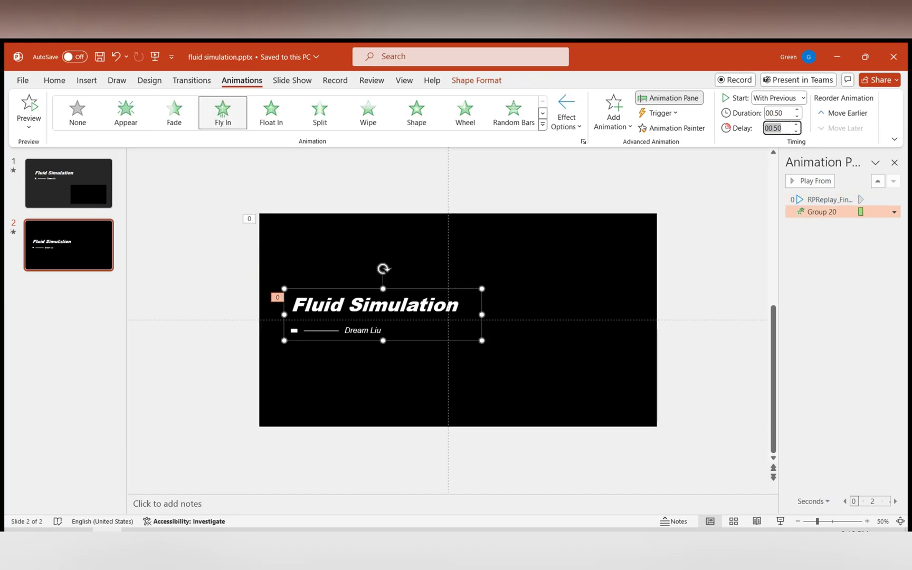